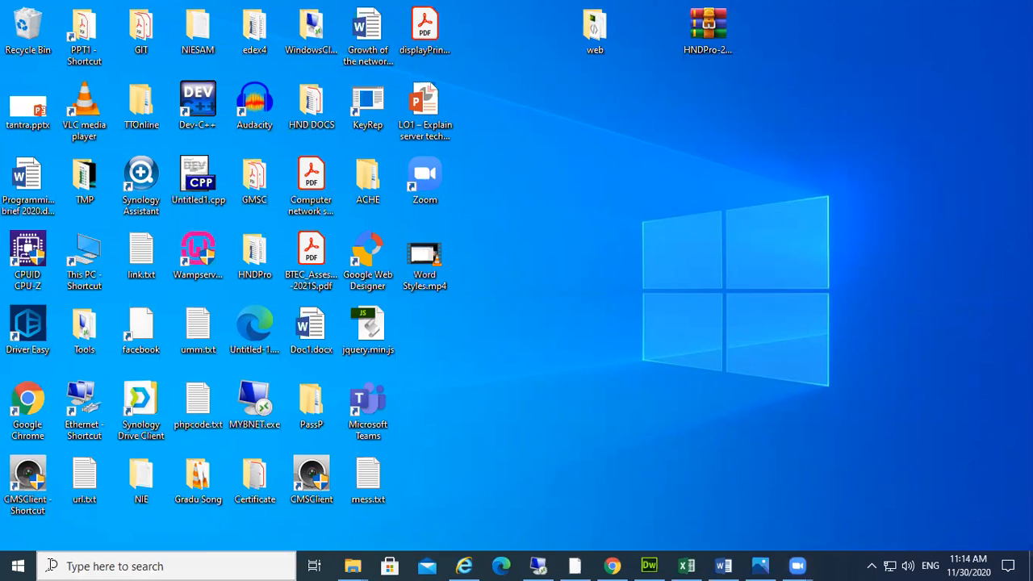
Open Video Editor and decline starting a new video edit session
click(50, 565)
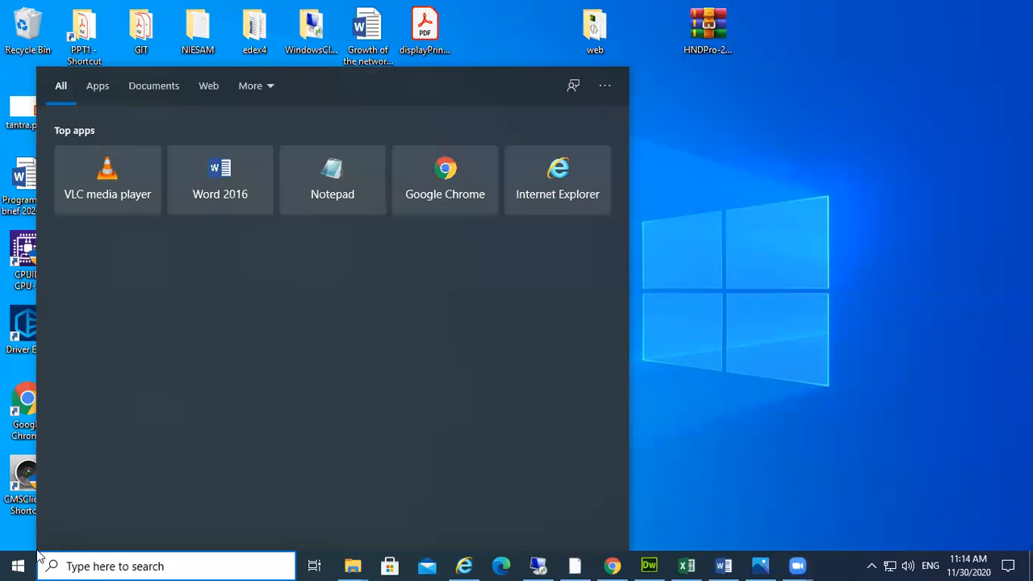
text(v)
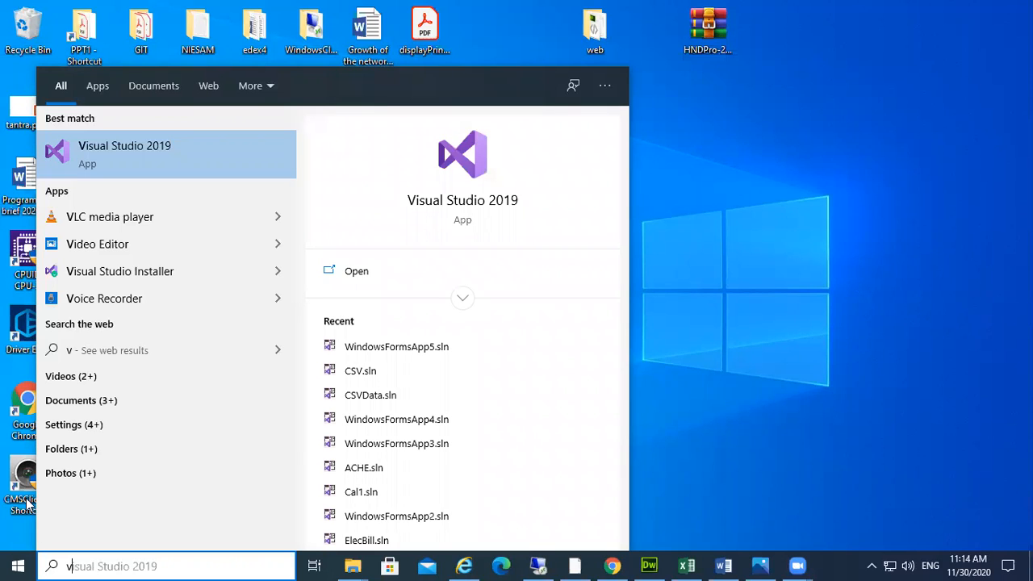
click(111, 250)
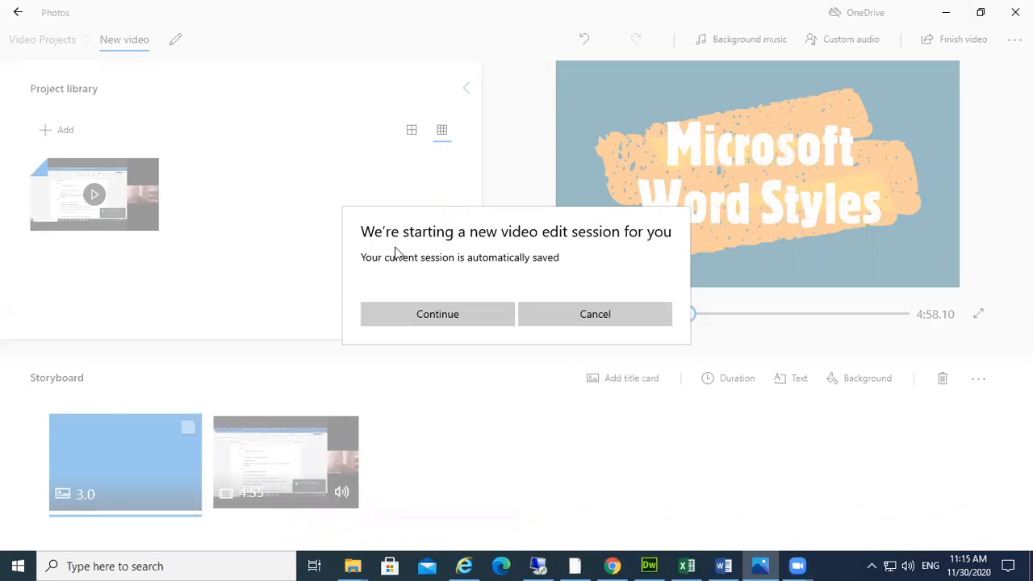
click(553, 318)
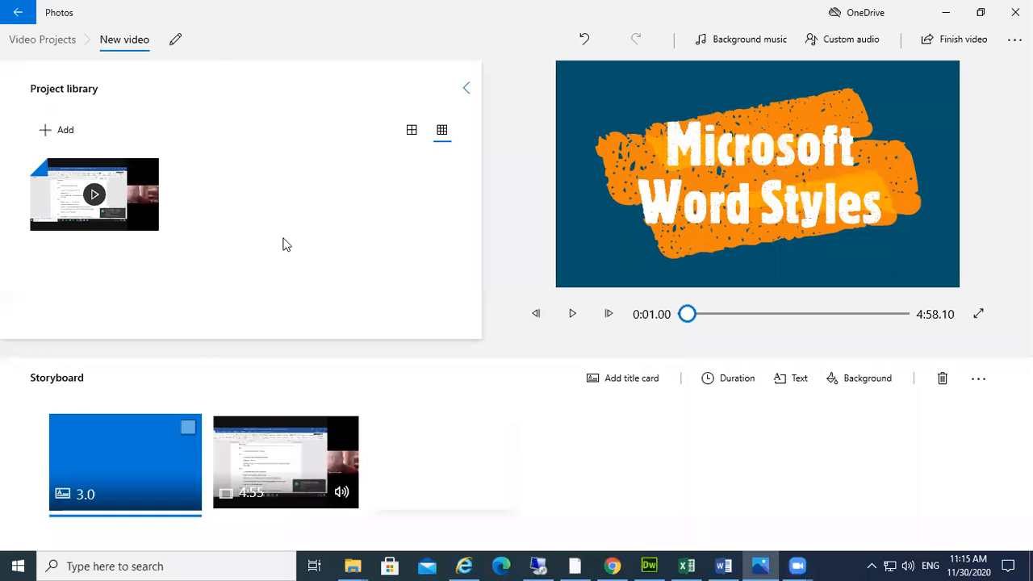
Create a blank video project from the video projects list, keeping the name New video
click(44, 45)
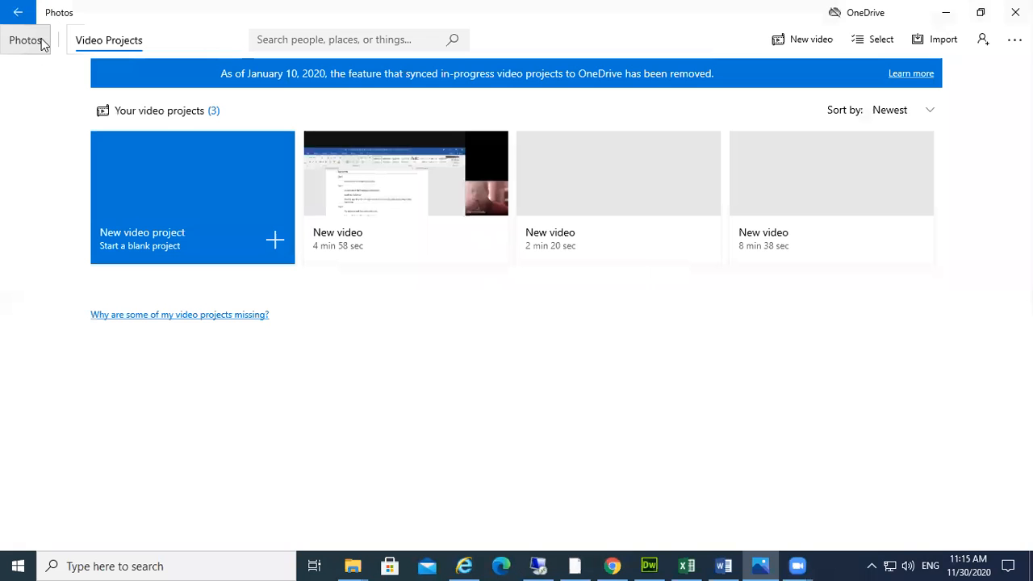
click(135, 178)
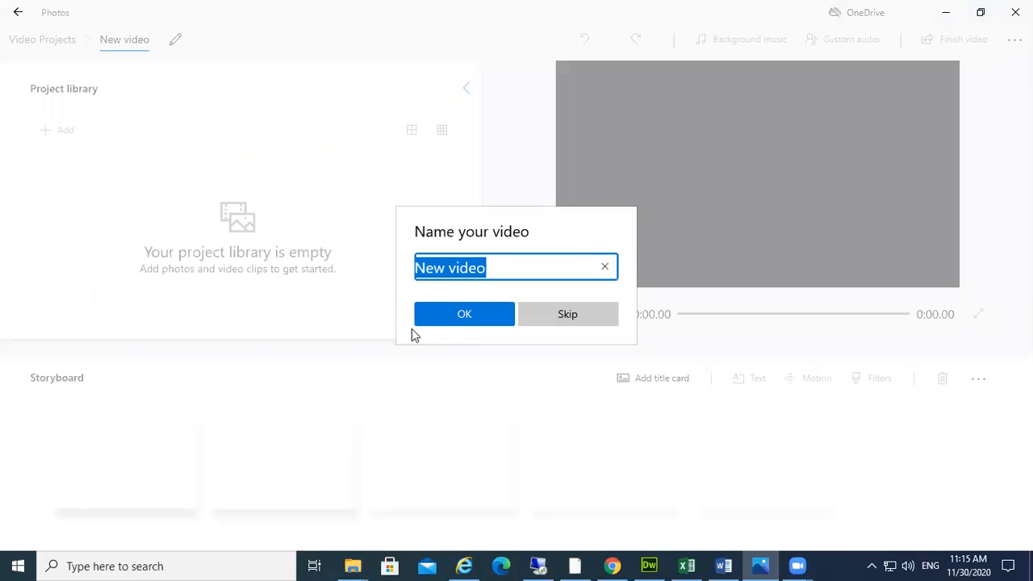
click(439, 316)
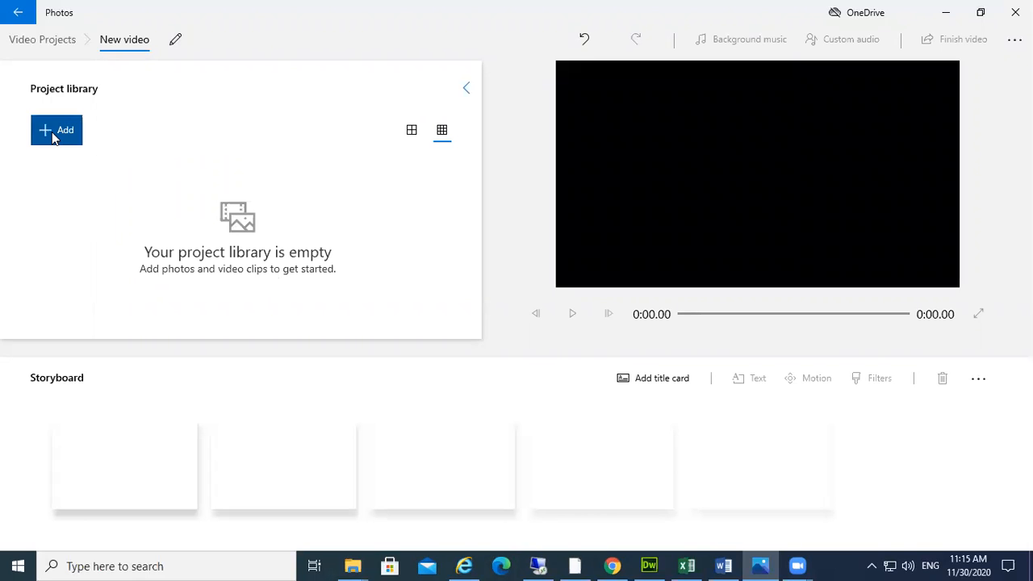
Import Picture Formating and Arraging.mp4 from this PC's Downloads folder and place it in the storyboard
click(54, 137)
click(59, 165)
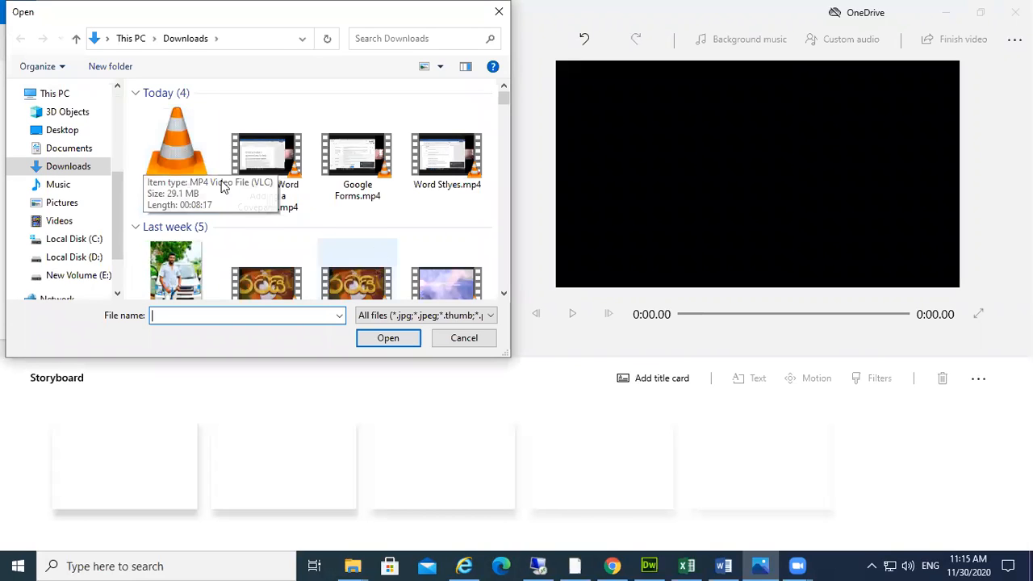
click(191, 167)
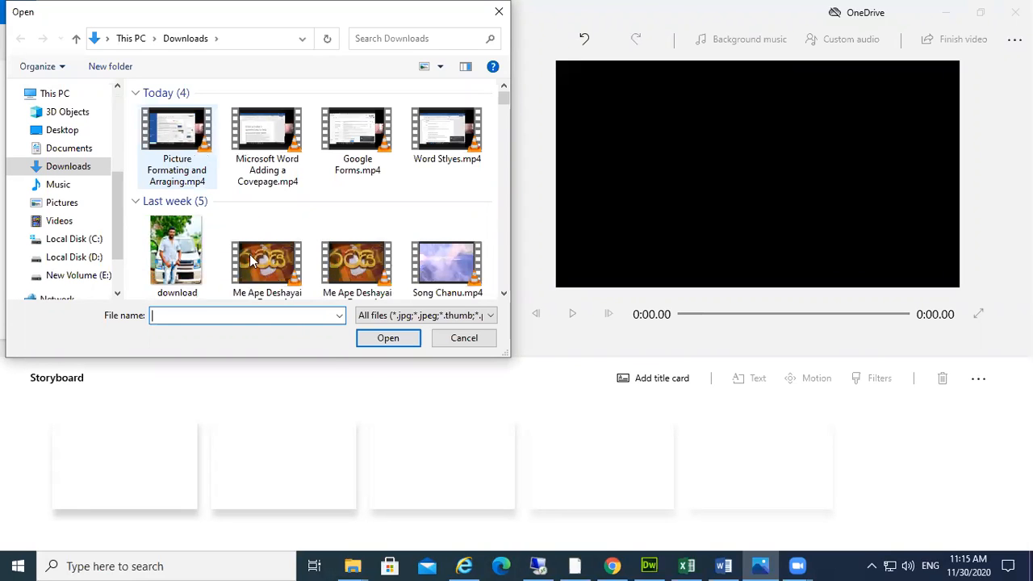
click(388, 339)
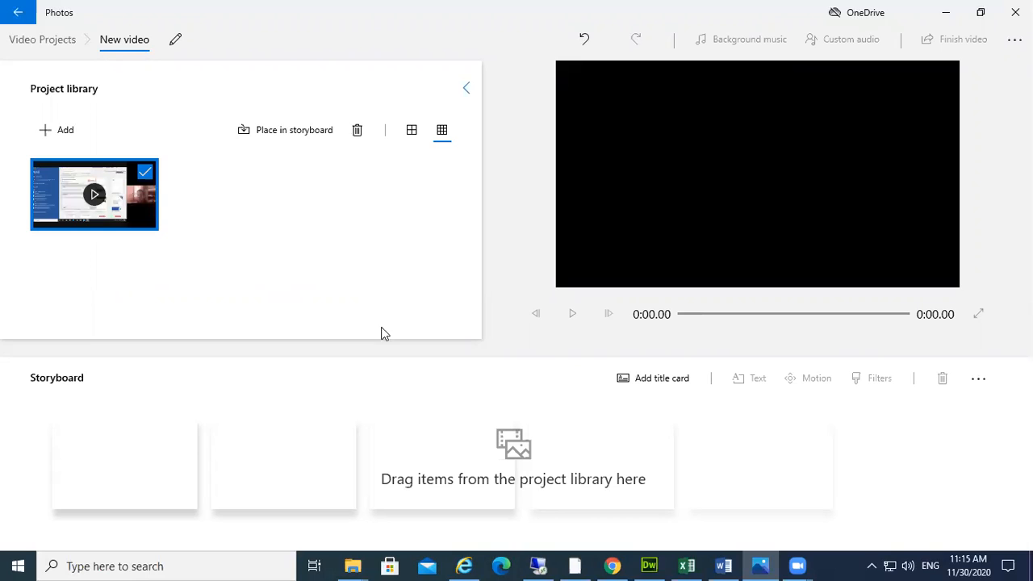
drag(91, 200, 347, 468)
drag(144, 484, 149, 482)
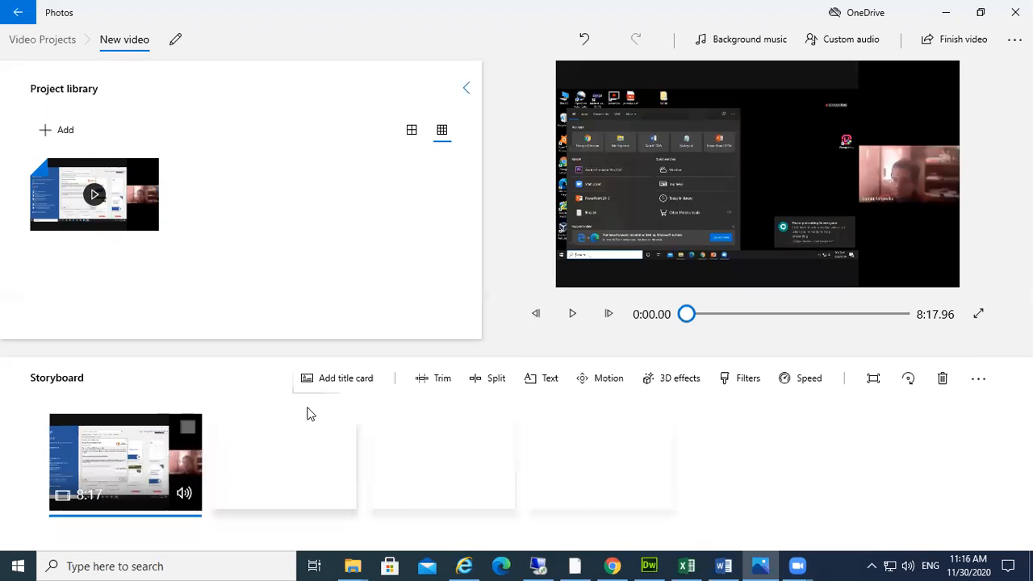
Split the storyboard clip at 0:12.30 and delete its first part
click(690, 317)
mouse_move(698, 321)
mouse_down()
mouse_move(715, 316)
mouse_move(692, 325)
mouse_up()
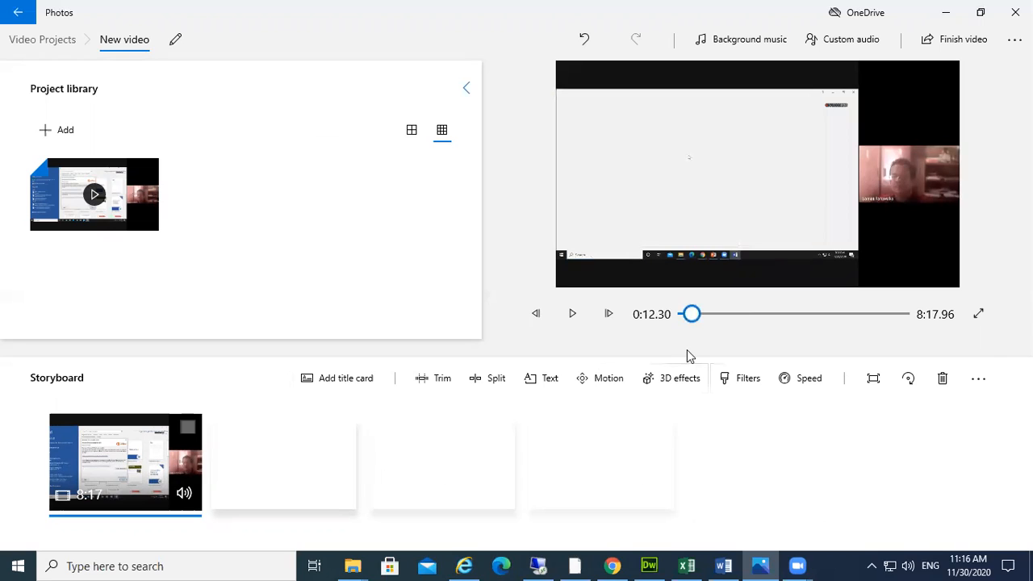
click(486, 386)
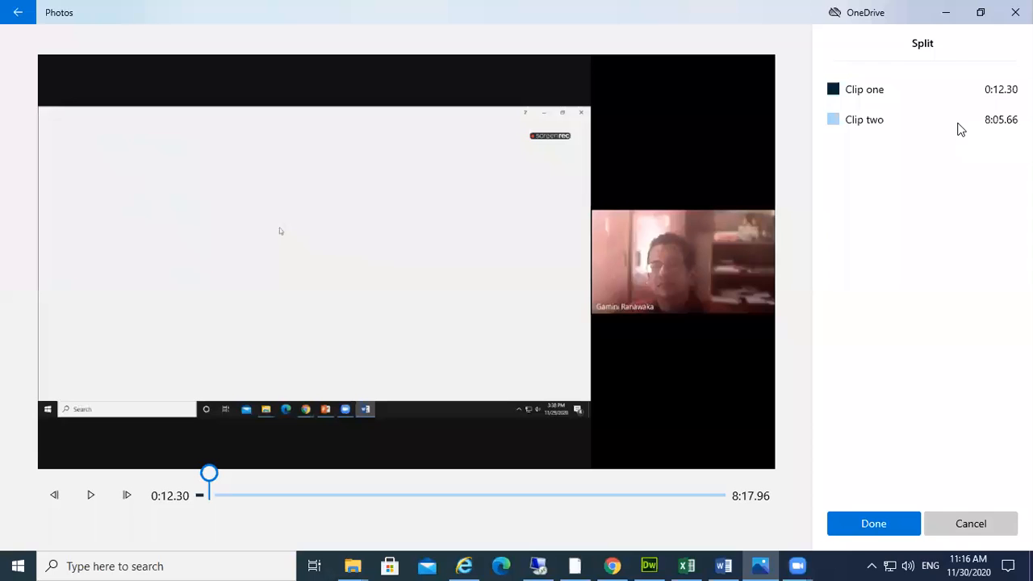
click(860, 526)
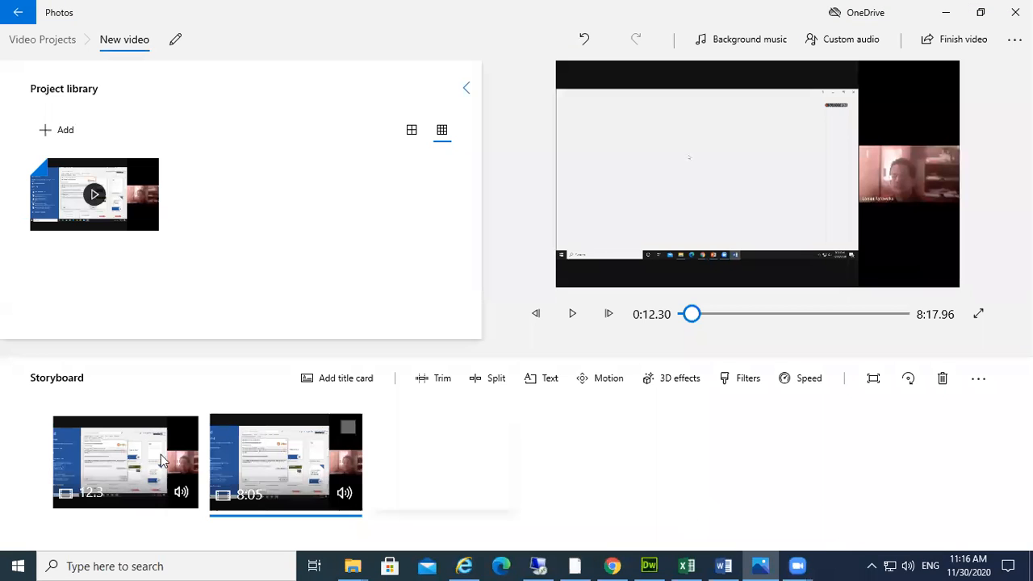
click(146, 461)
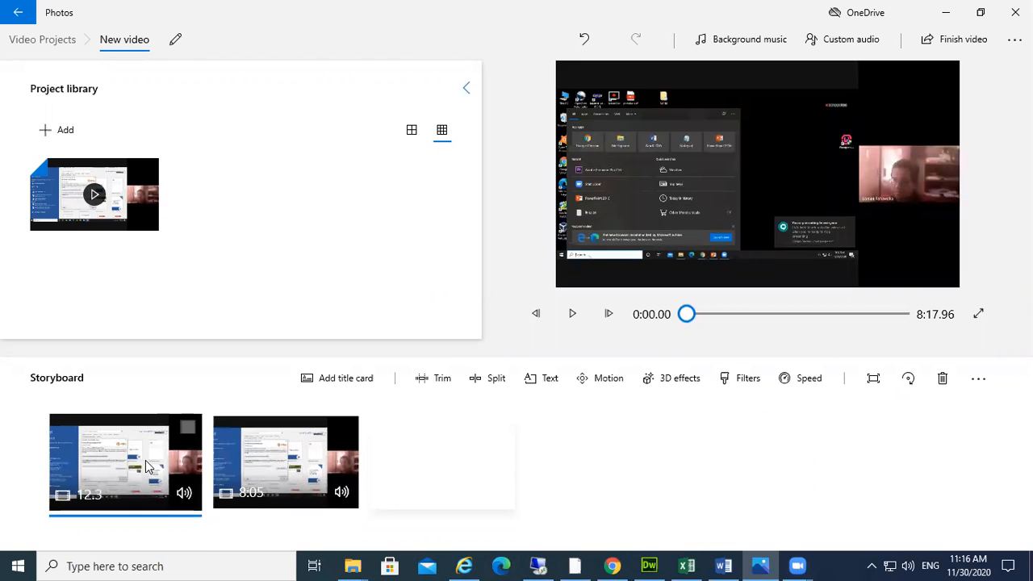
key(Delete)
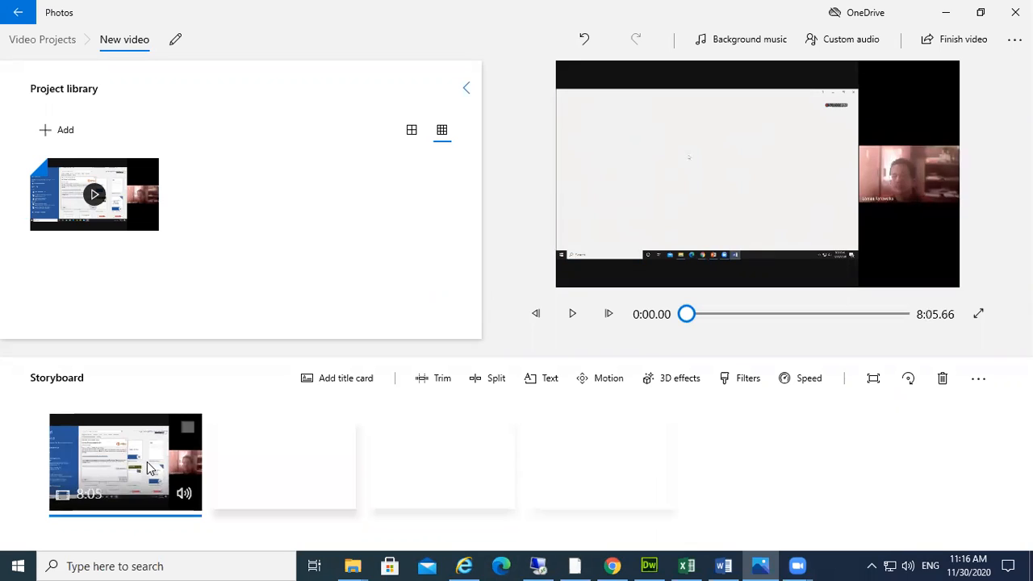
Preview the opening seconds of the remaining storyboard clip
click(578, 319)
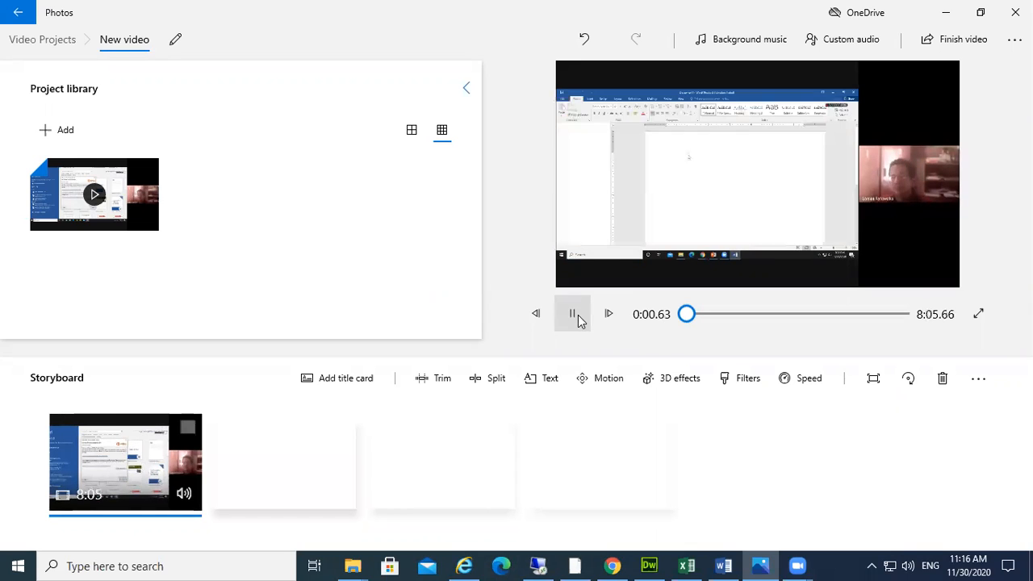
click(578, 319)
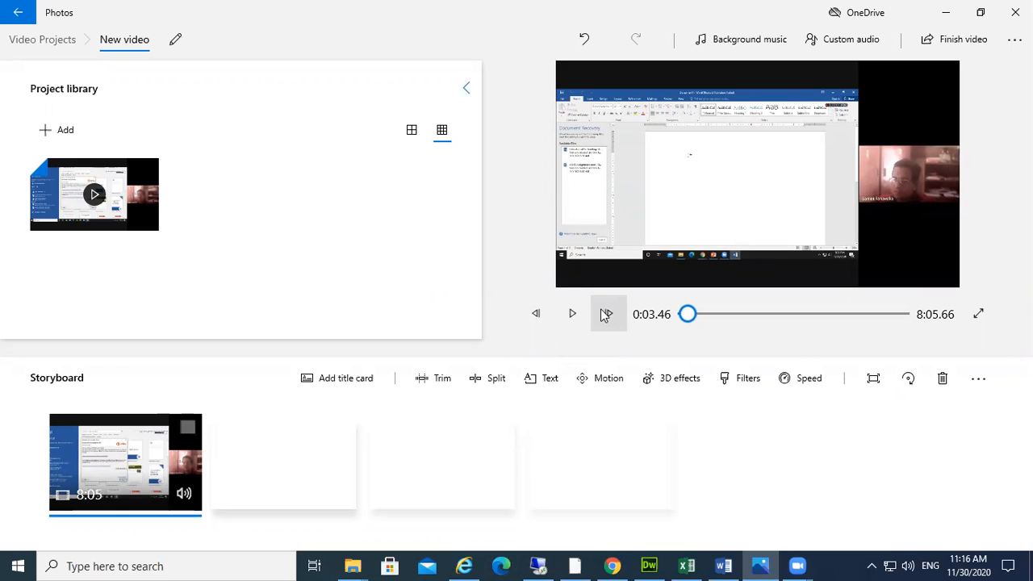
click(628, 388)
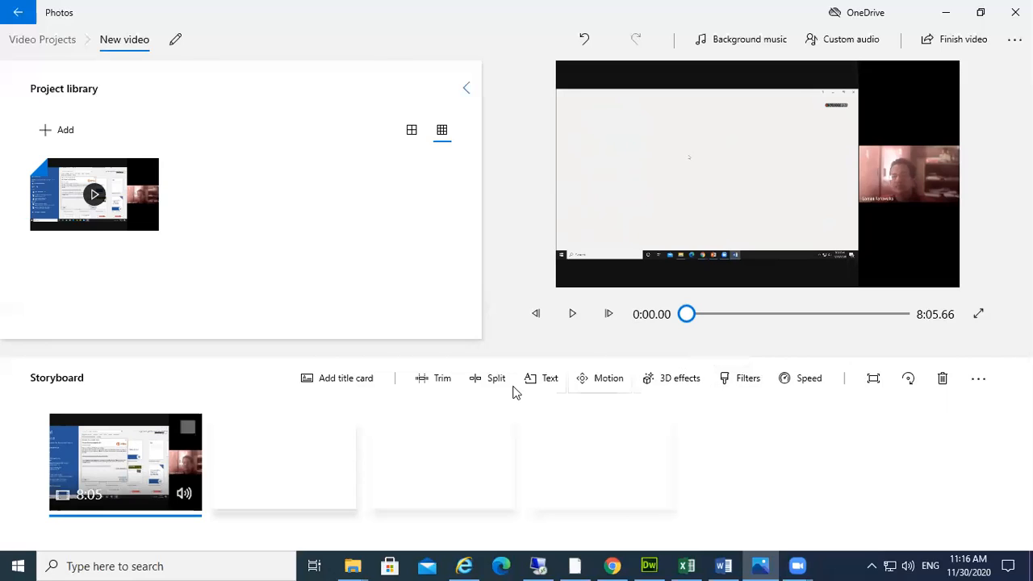
Add a title card before the clip with the text "Picture Formating & Positioning"
click(327, 379)
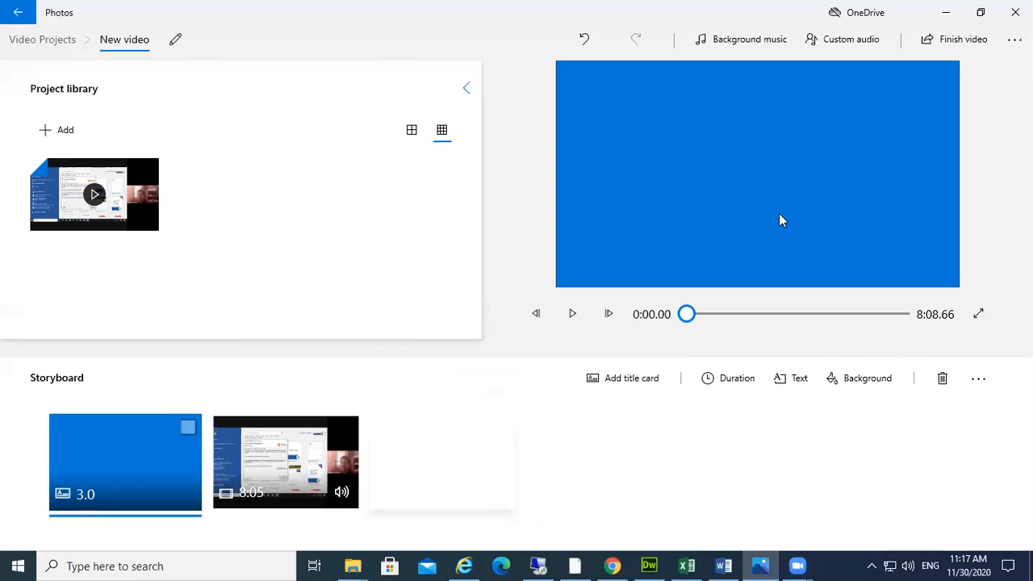
click(779, 381)
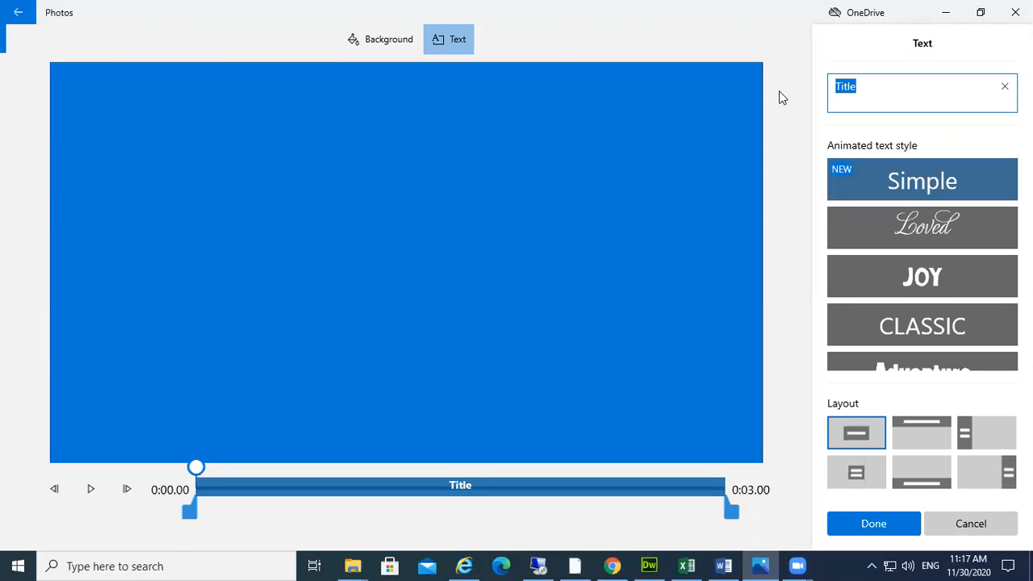
text(Pic)
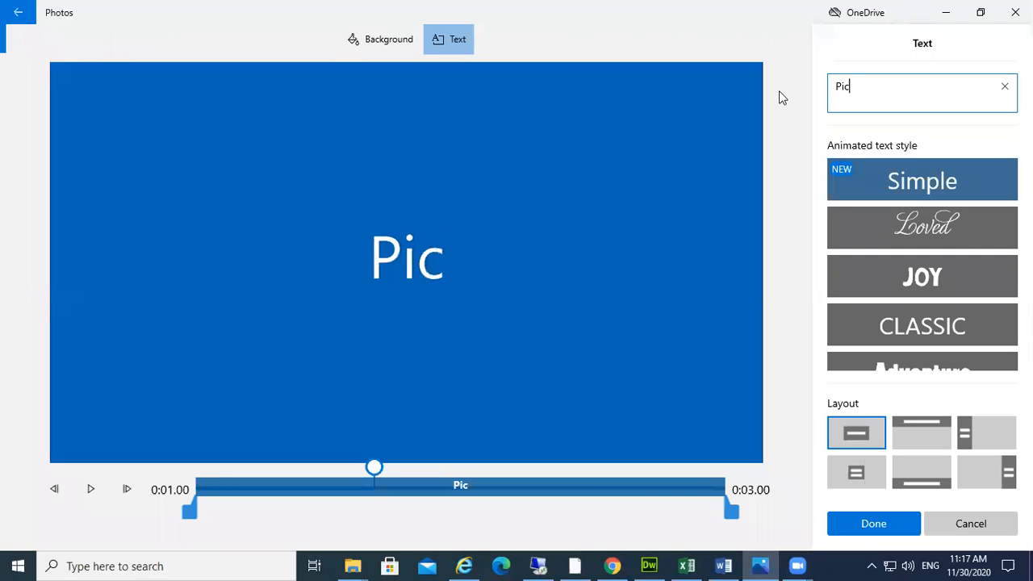
text(turwe)
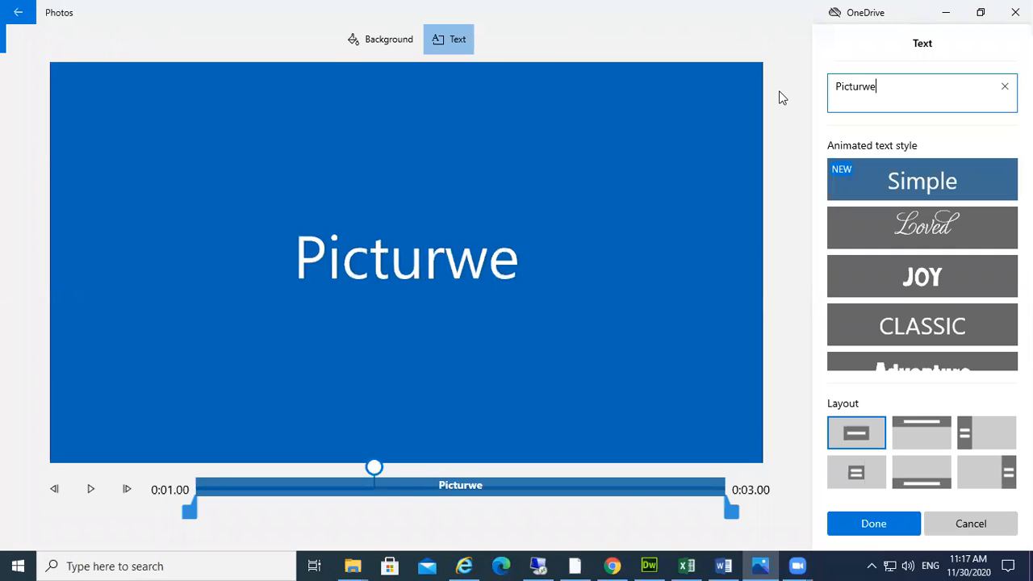
key(BackSpace)
key(BackSpace)
text(e)
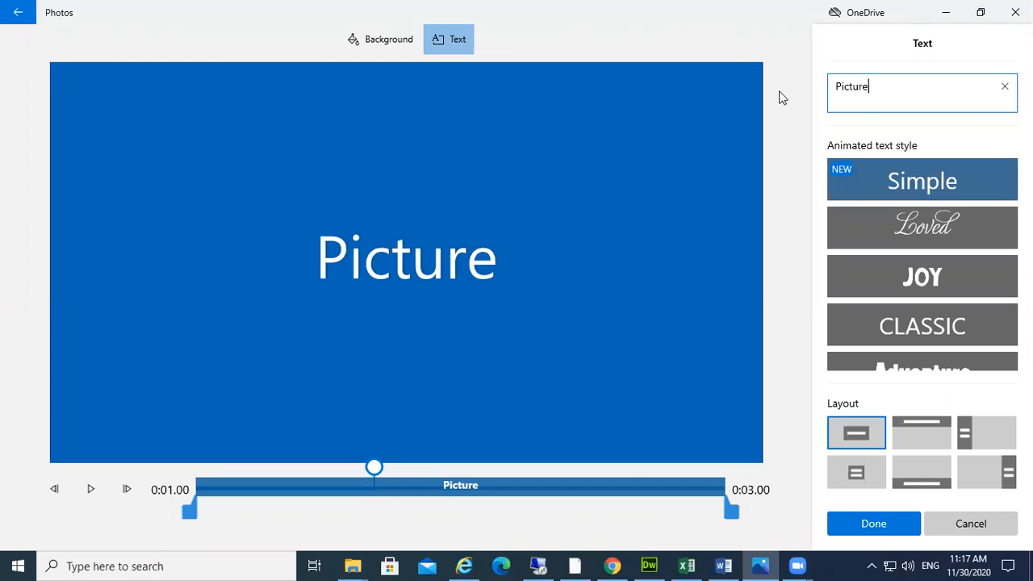
text( F)
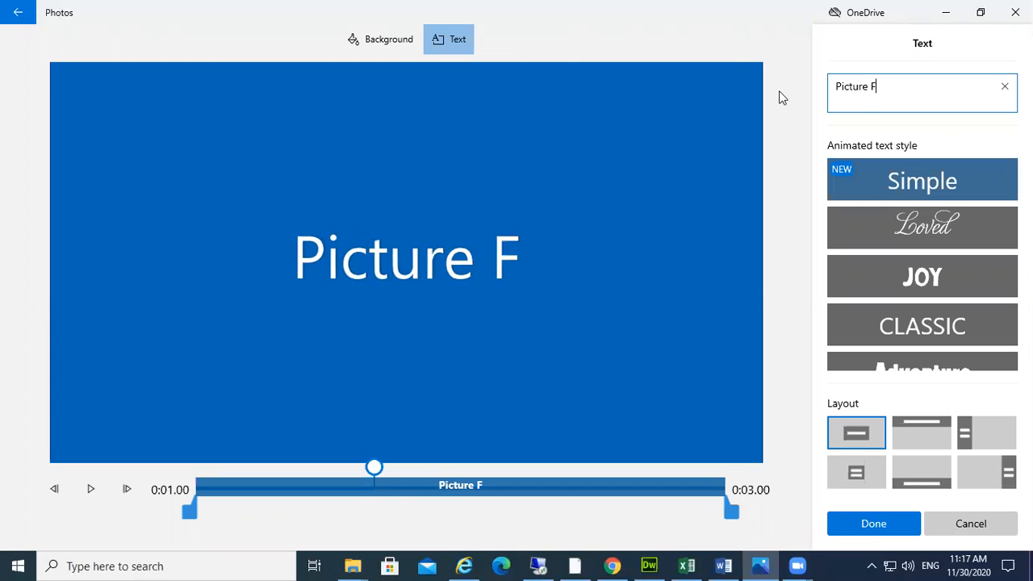
text(ormat)
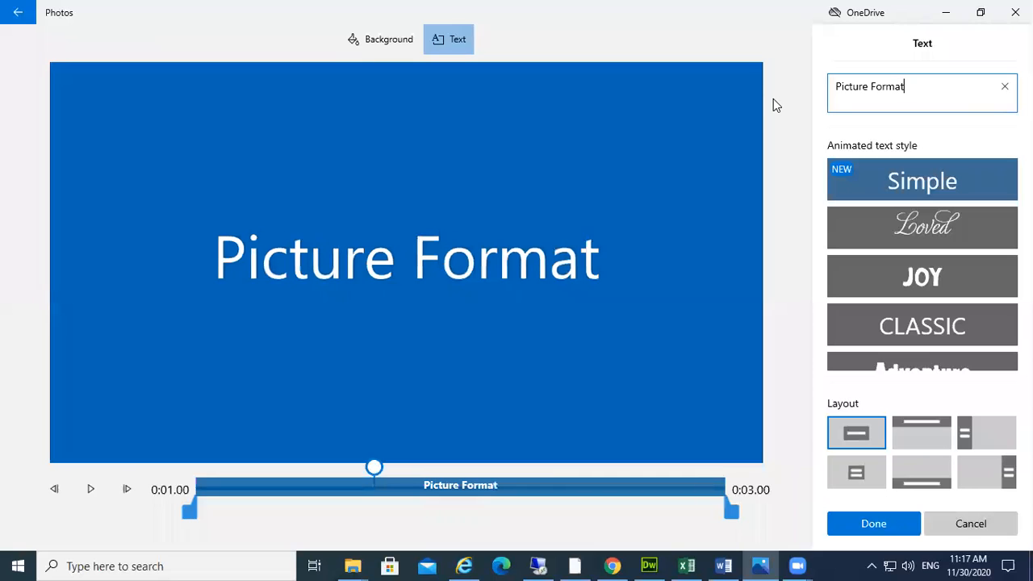
text(ing)
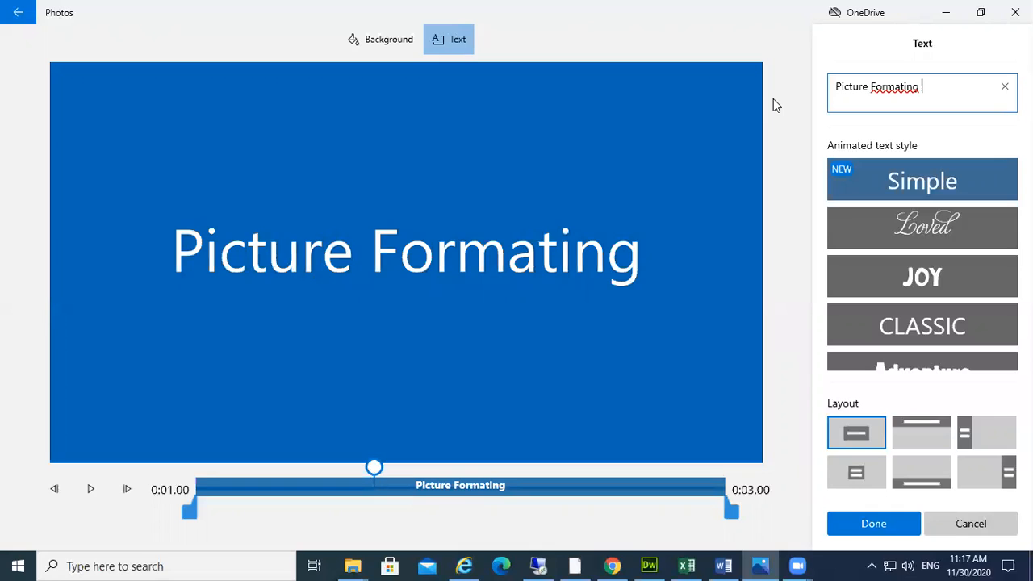
text( &)
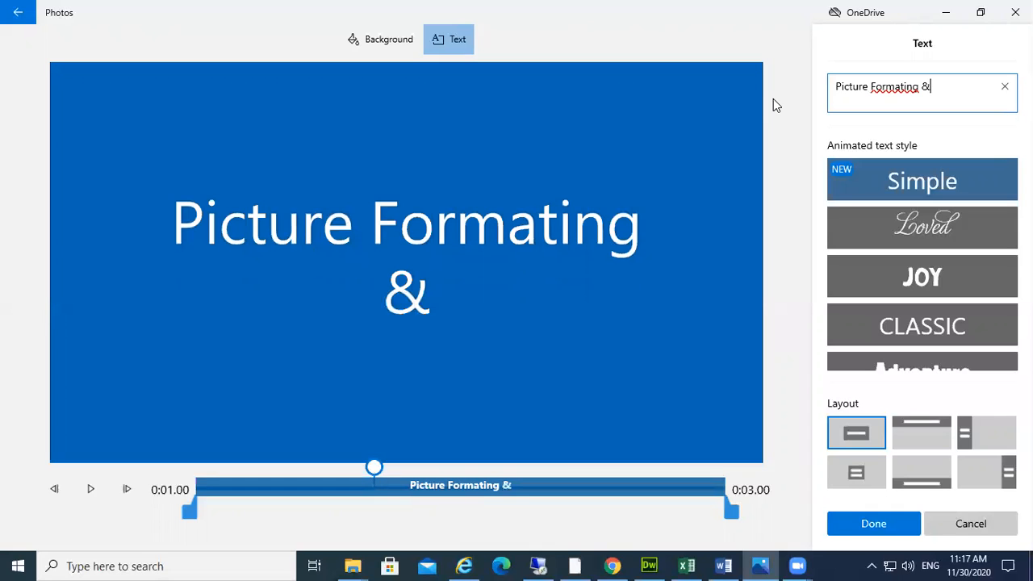
text( Pos)
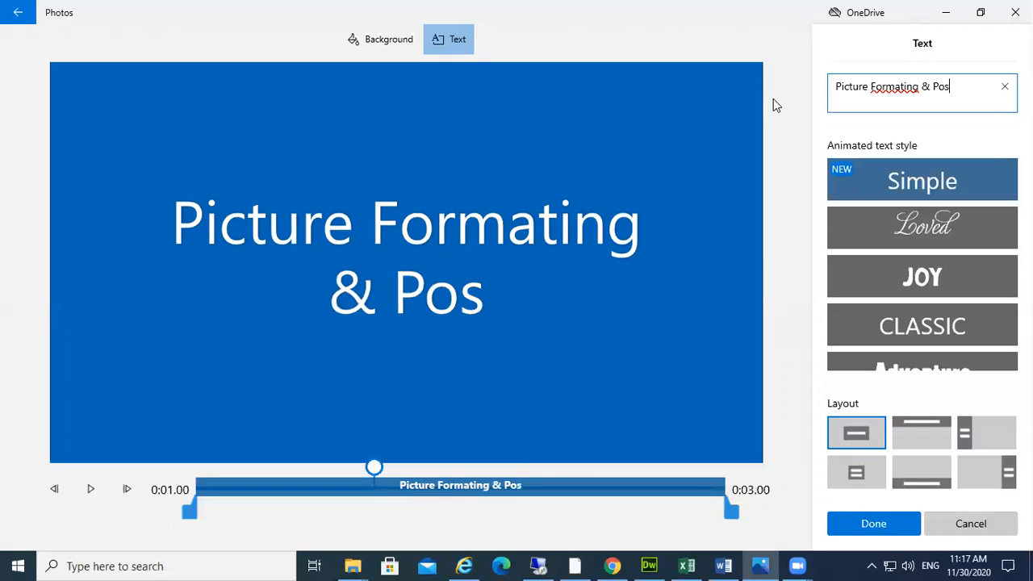
text(itioning)
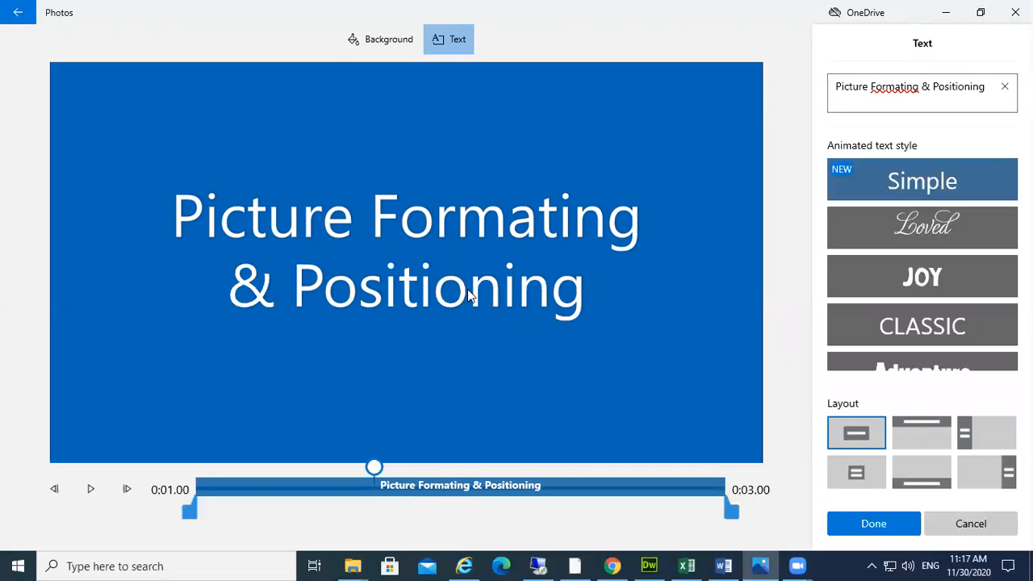
Try the Loved and Simple text styles, and apply the Adventure animated style to the title card
click(940, 231)
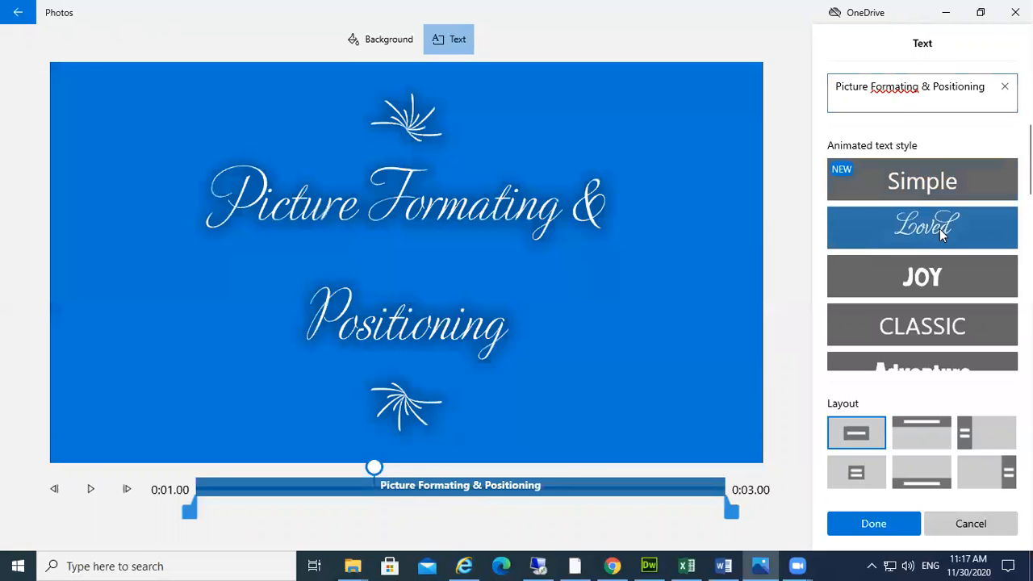
click(923, 191)
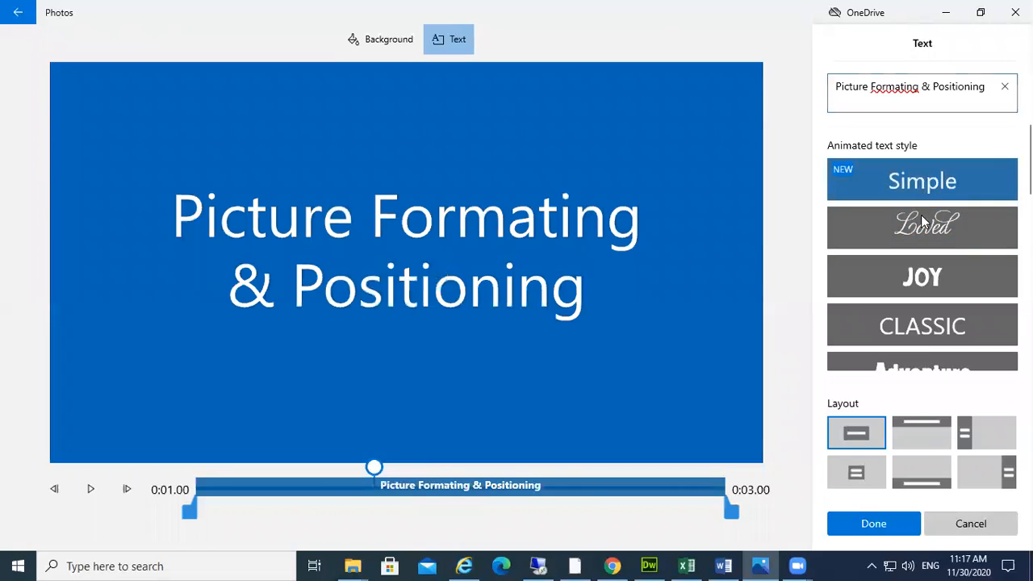
click(899, 341)
scroll(891, 351, down, 1)
click(893, 340)
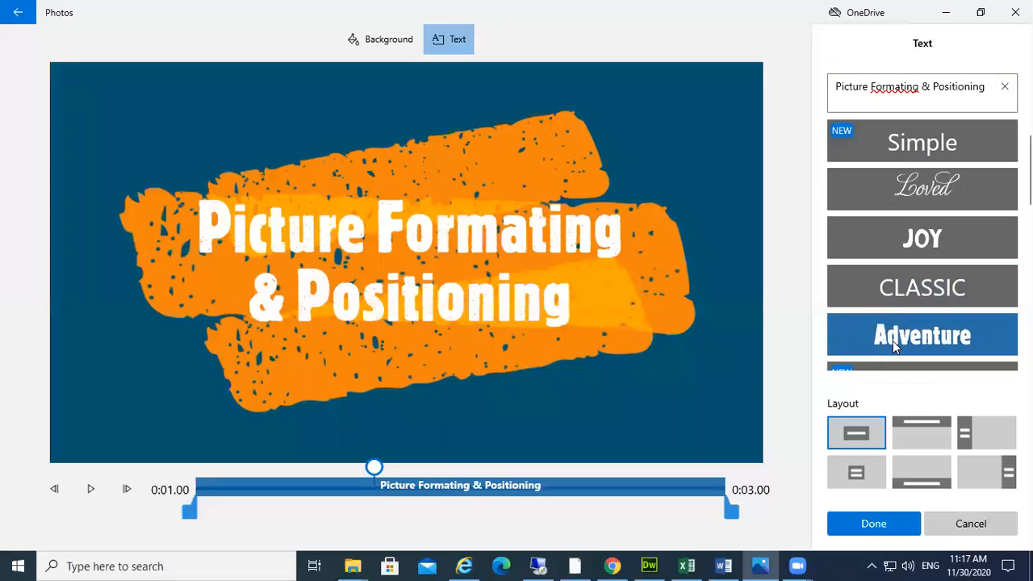
click(875, 526)
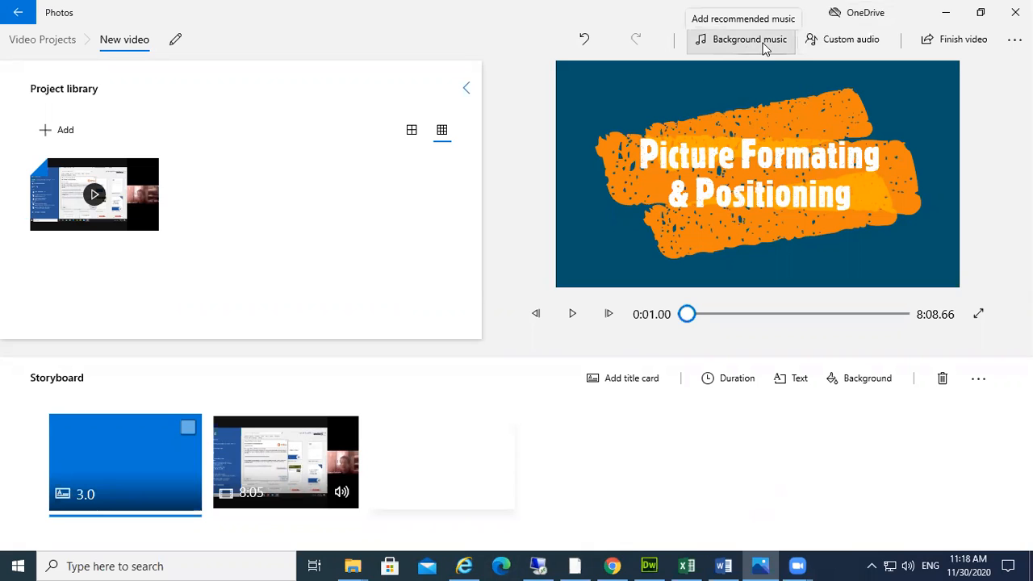
Finish the video with the quality set to Medium 720p and proceed to exporting it
click(947, 44)
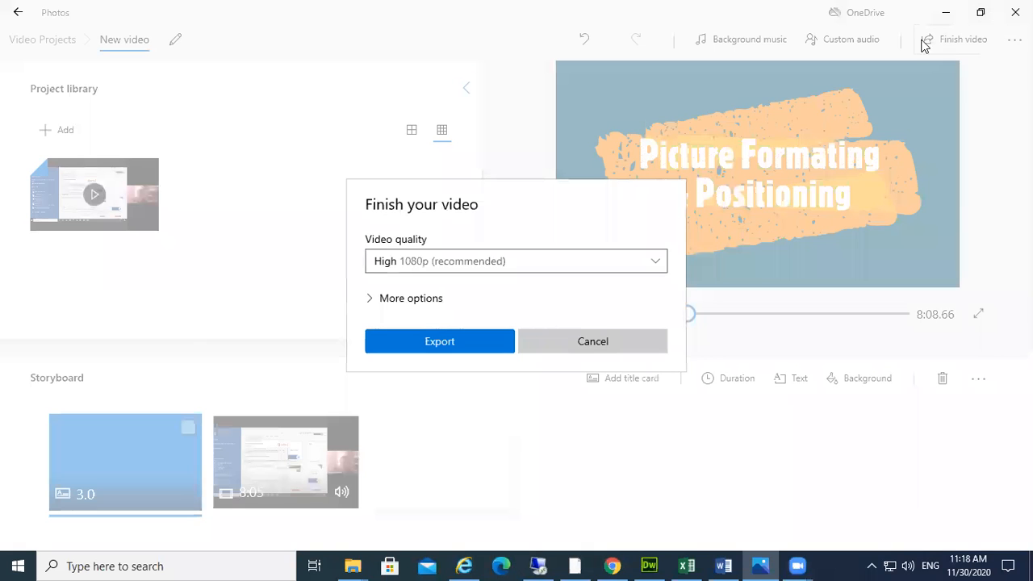
click(594, 260)
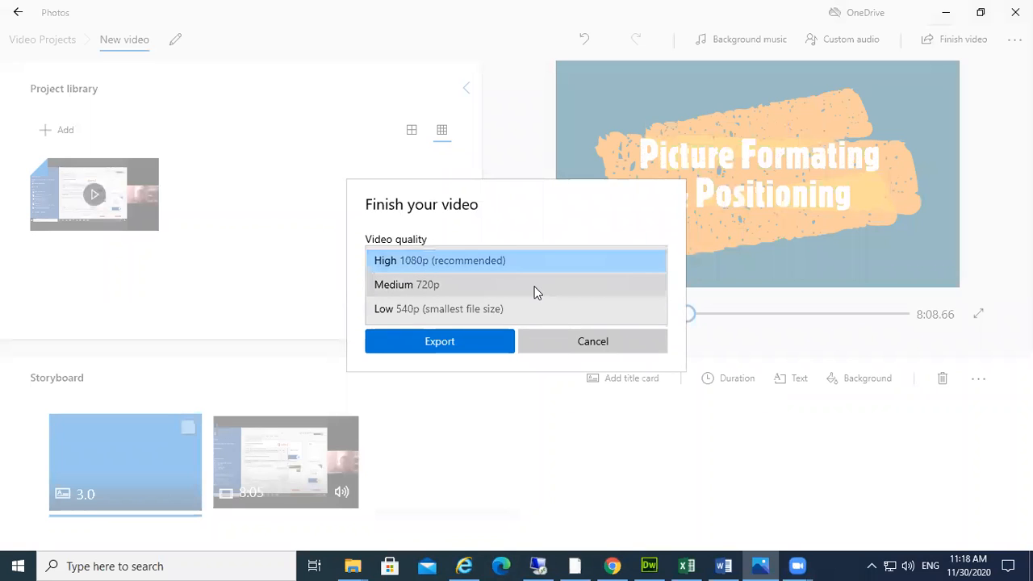
click(537, 292)
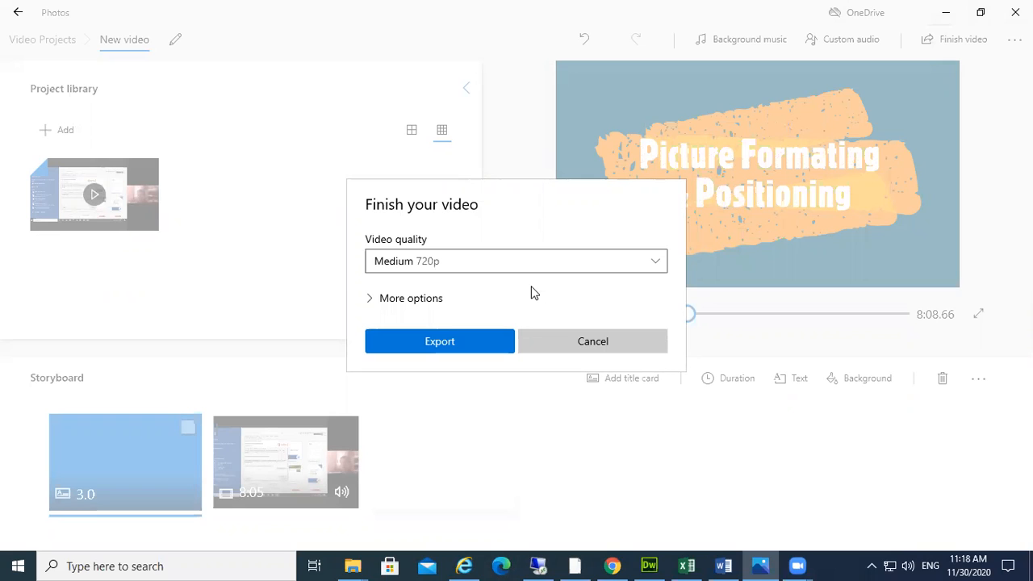
click(471, 343)
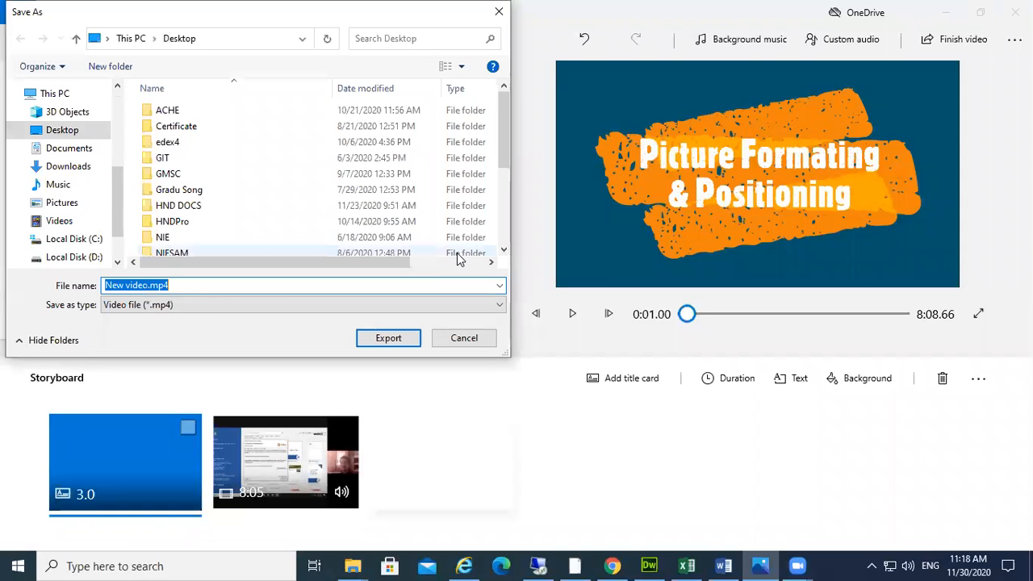
Name the output file "Picture Formating.mp4" and export it to the Desktop
click(146, 285)
drag(146, 286, 102, 286)
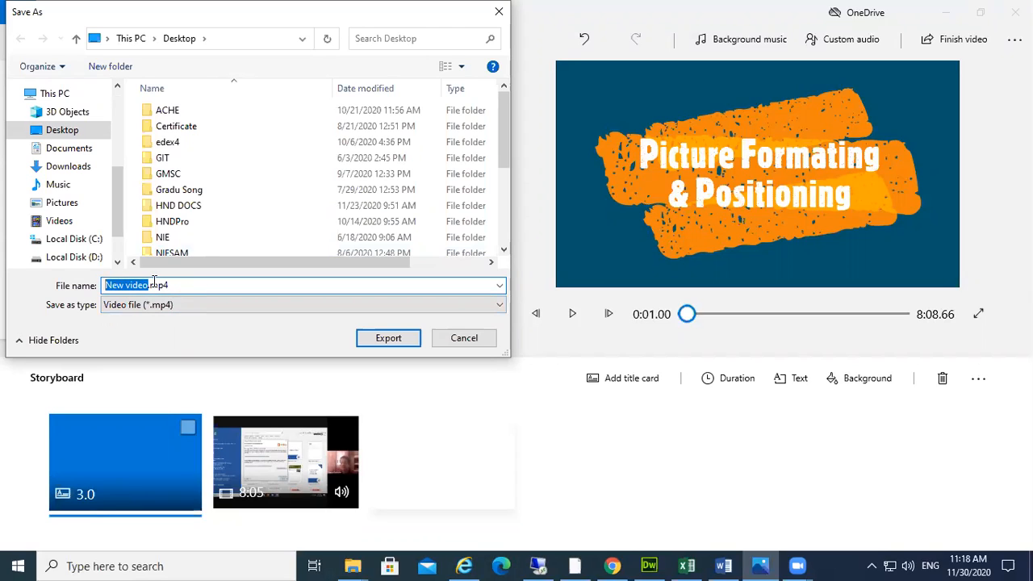
text(Pict)
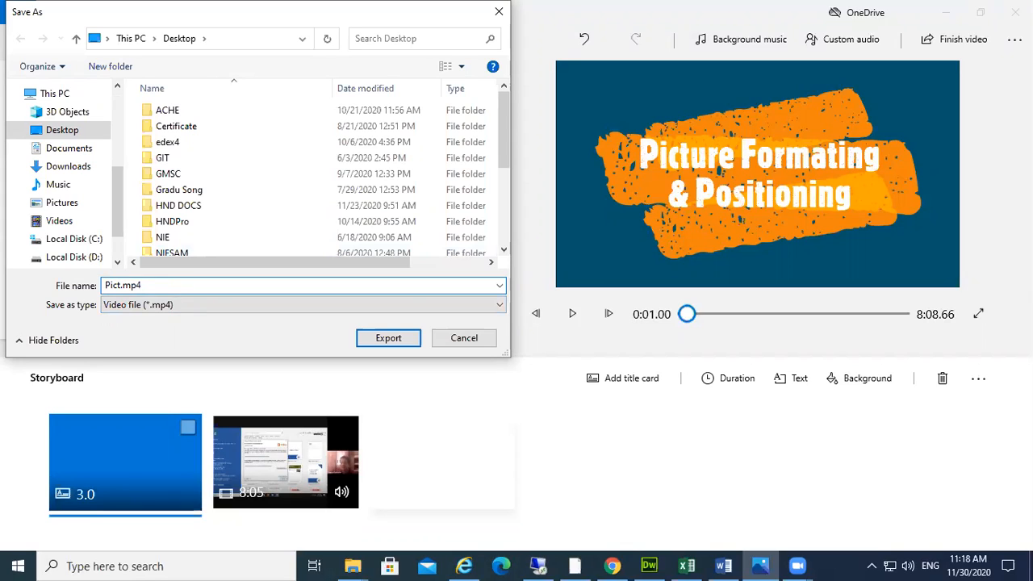
text(ure Formating)
click(360, 339)
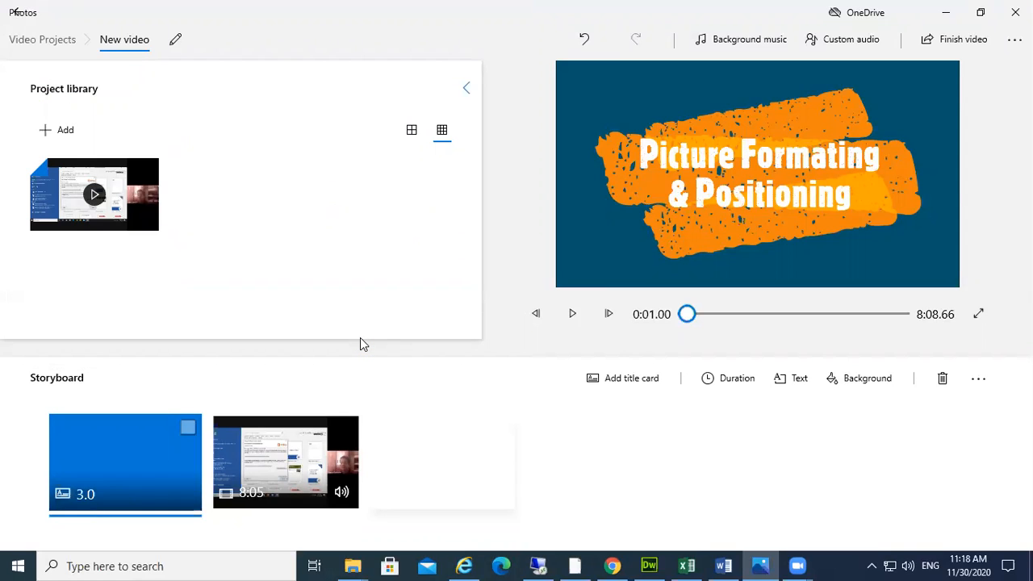